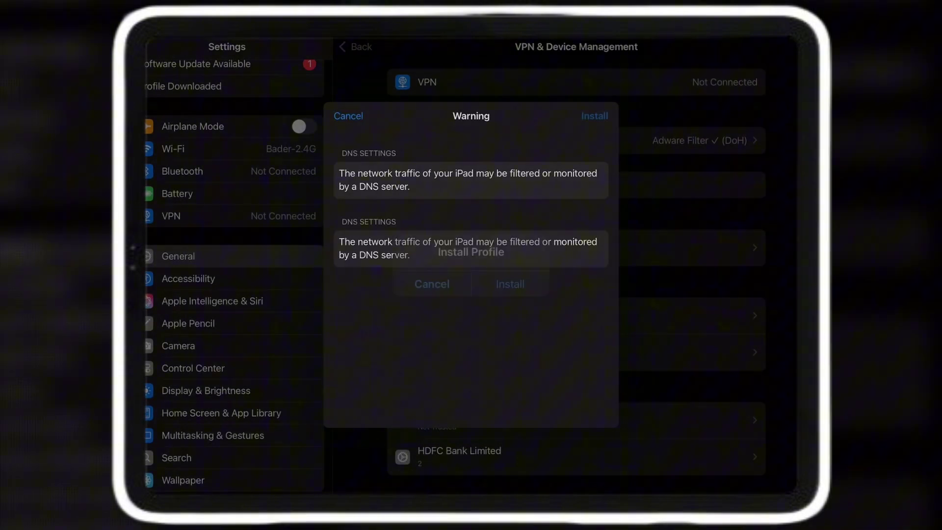
# Step: Confirm installation of the Skibidi DNS anti-revoke profile
pyautogui.click(510, 284)
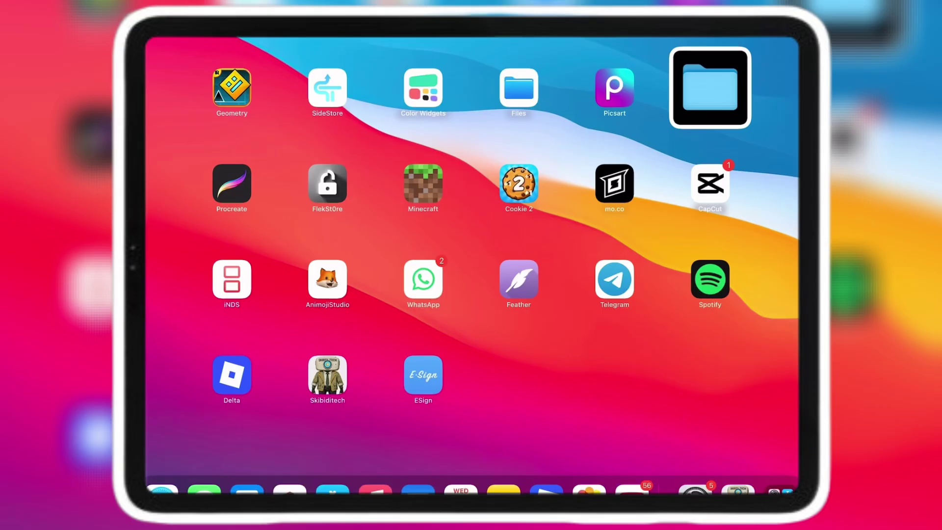
# Step: Launch ESign, accept the agreement, and download the HDFC Certificate from skibiditech.co
pyautogui.click(423, 376)
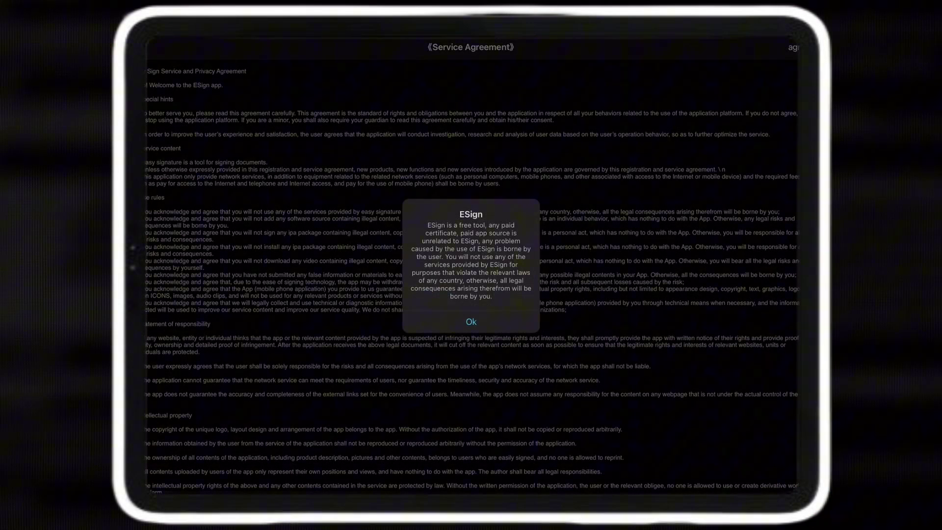
pyautogui.click(506, 294)
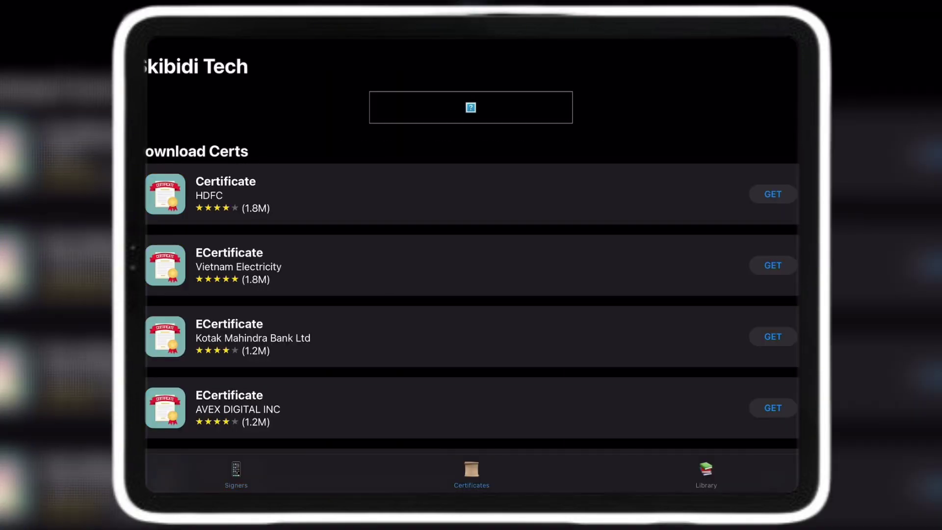
pyautogui.click(774, 194)
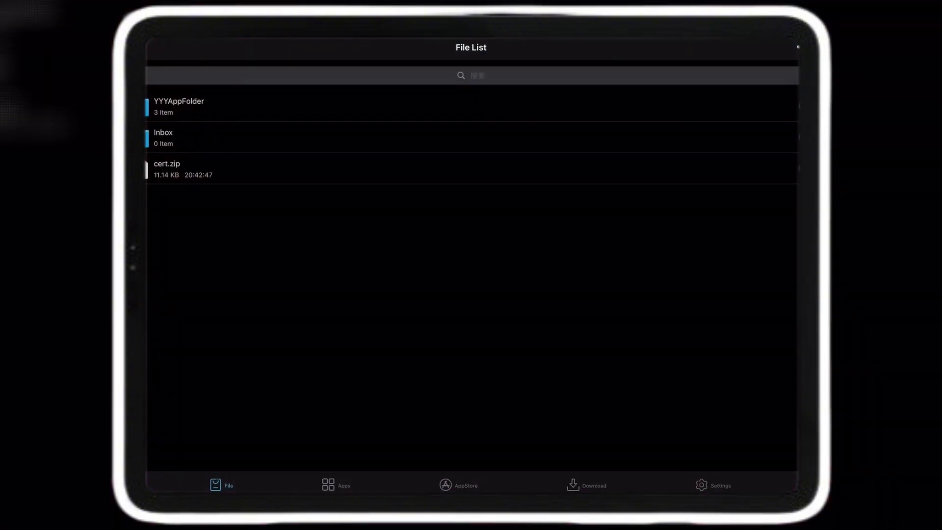
# Step: Unzip cert.zip and open the extracted cert folder
pyautogui.click(177, 168)
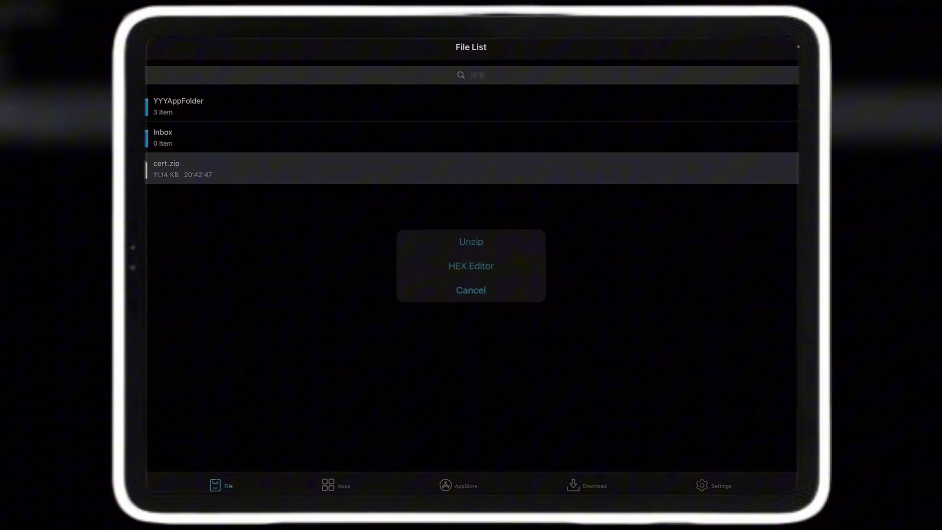
pyautogui.click(472, 243)
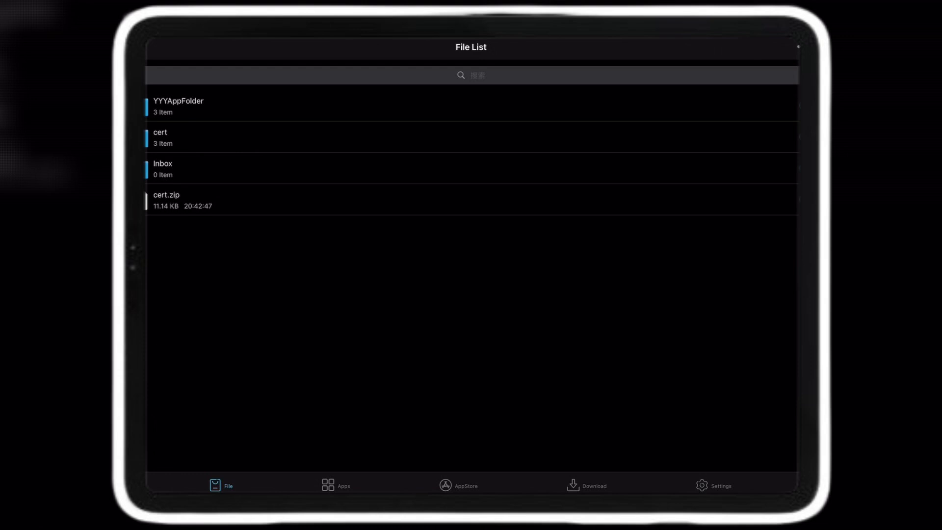
pyautogui.click(177, 137)
# Step: Try importing the HDFC provisioning profile, then import HDFC Bank Limited.p12 with its password
pyautogui.click(214, 106)
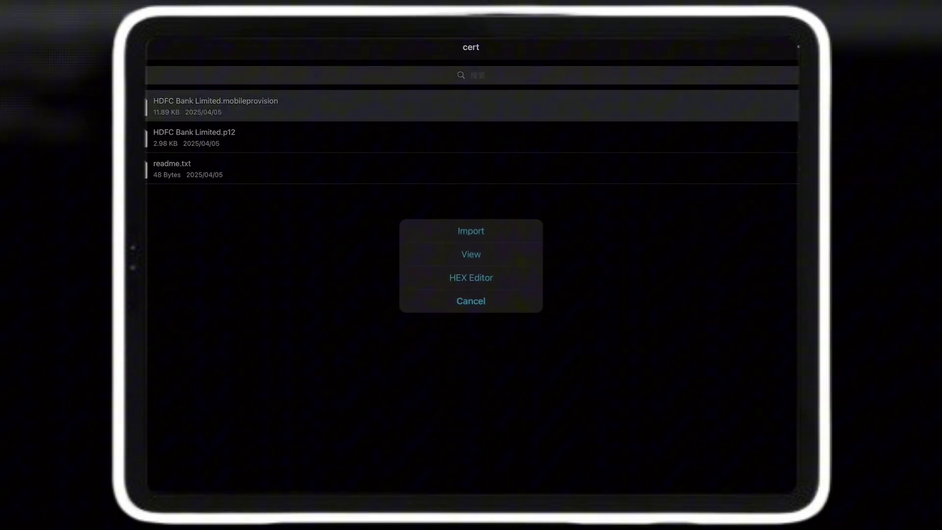
pyautogui.click(471, 232)
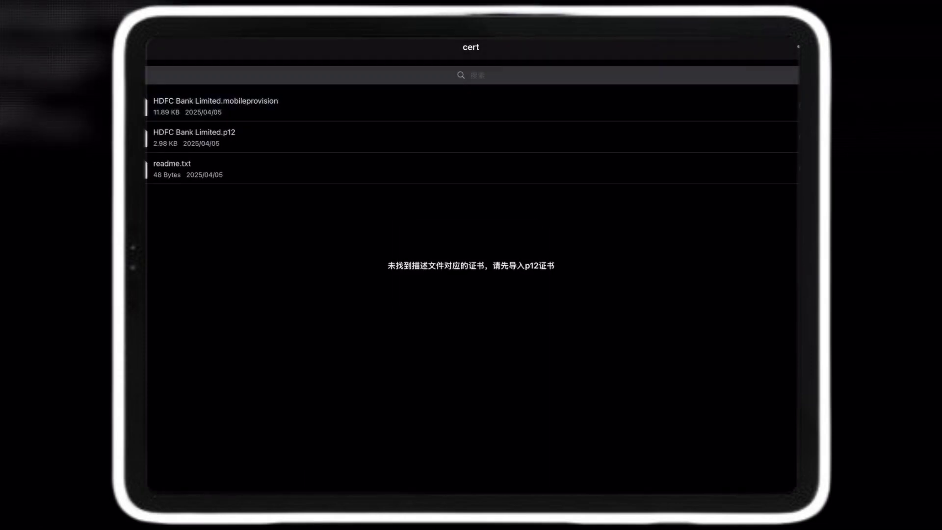
pyautogui.click(194, 137)
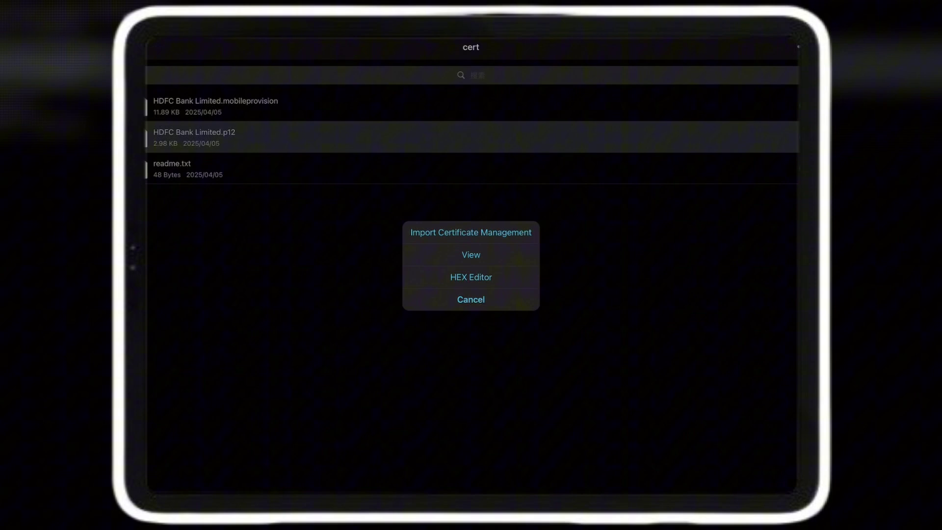
pyautogui.click(471, 232)
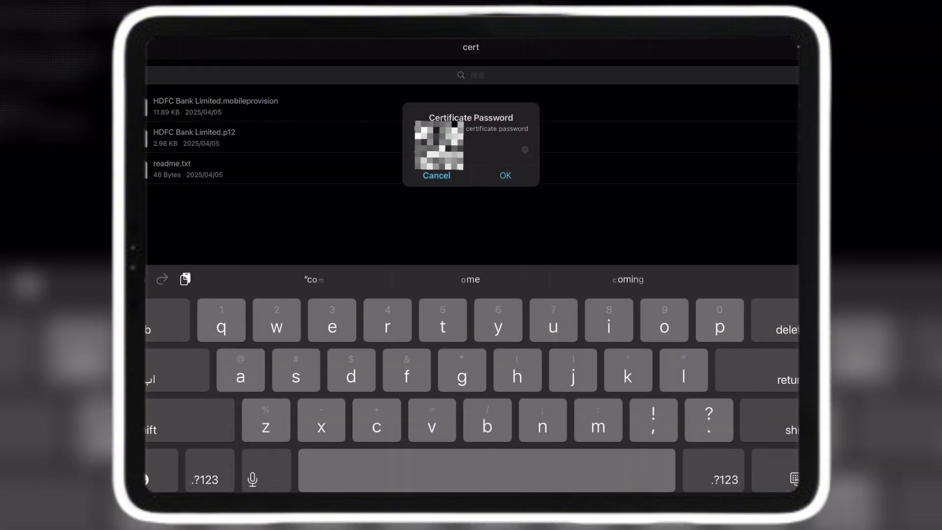
pyautogui.press('Return')
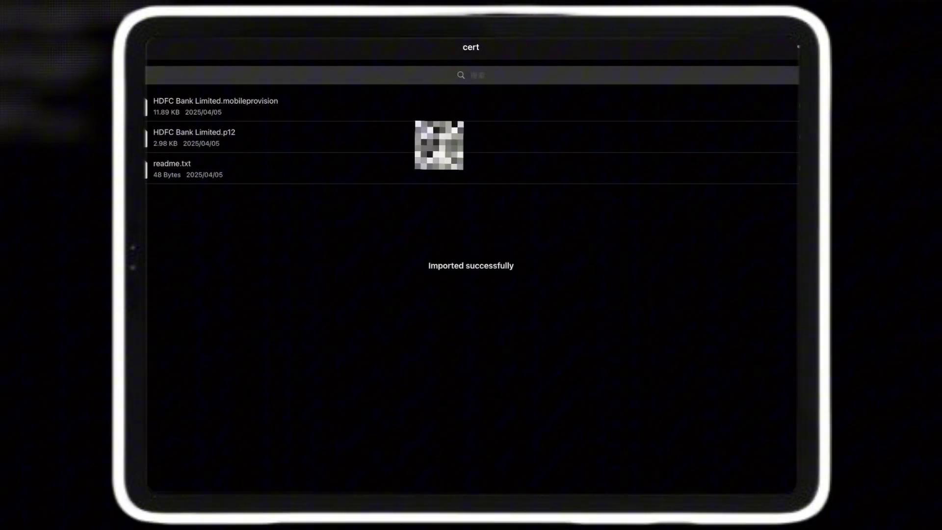